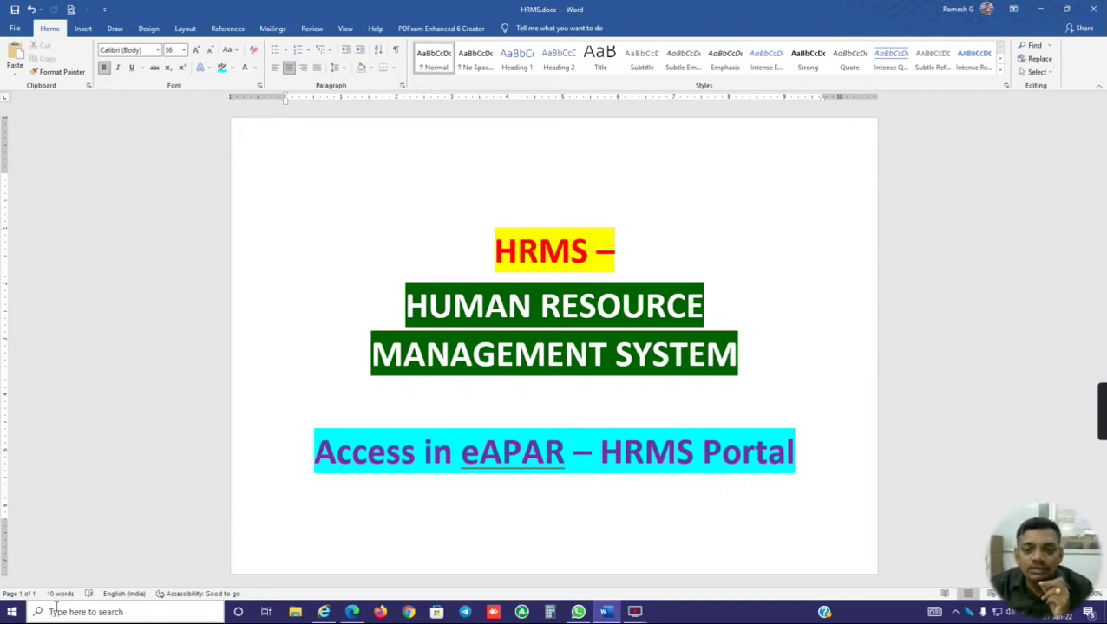
# Step: Google 'hrms login indian railways' in Edge, then switch to the open HRMS login page
pyautogui.moveTo(352, 615)
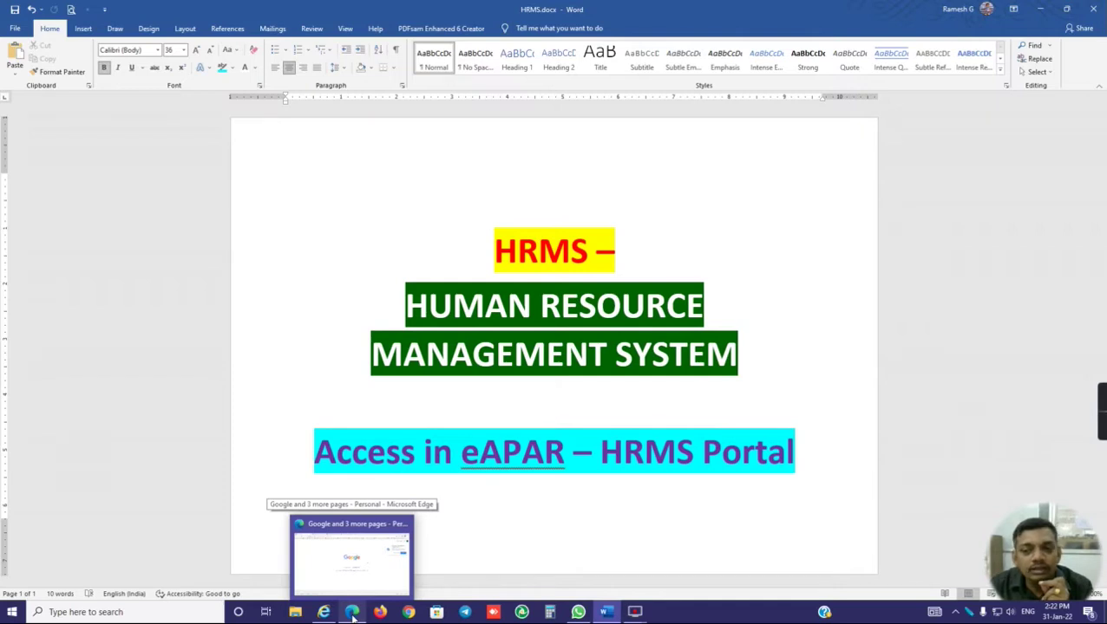
pyautogui.click(352, 614)
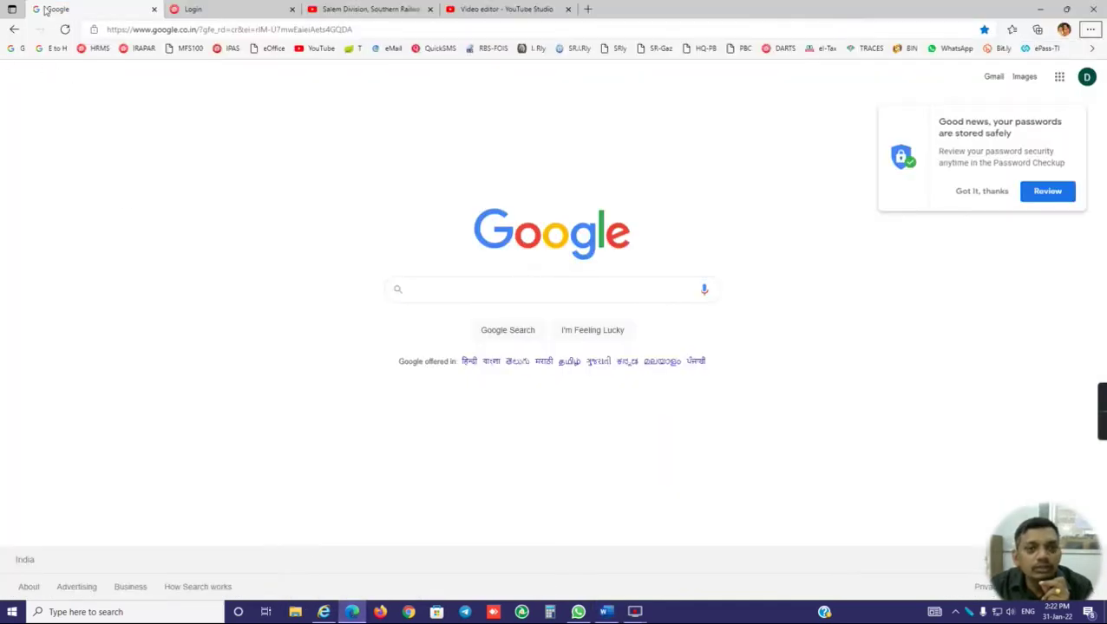
pyautogui.click(456, 292)
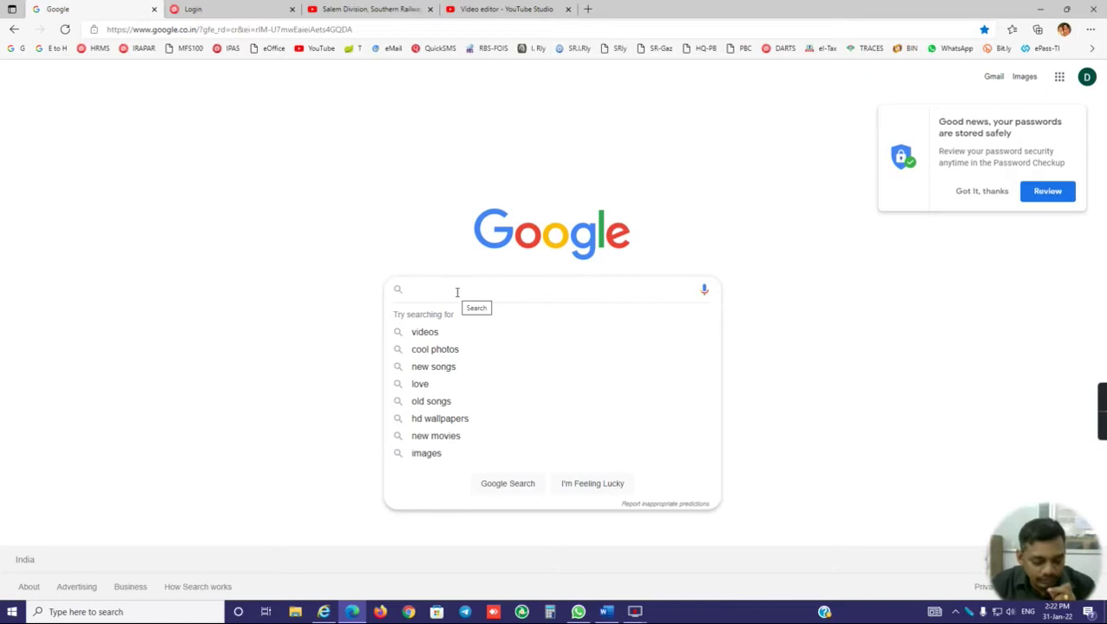
pyautogui.write('hrms')
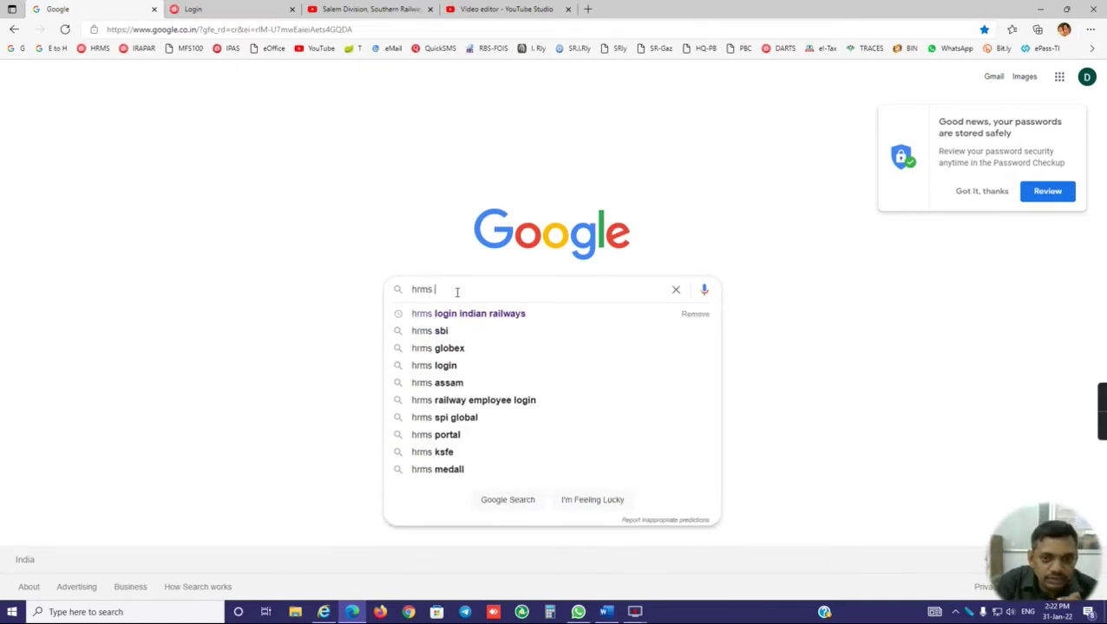
pyautogui.press('Down')
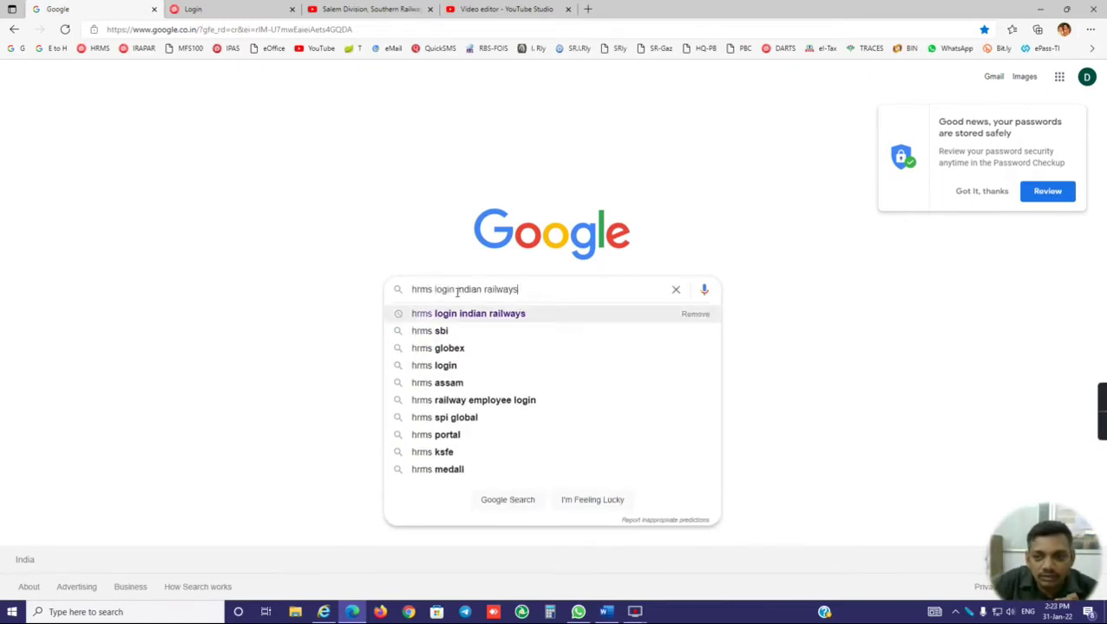
pyautogui.press('Return')
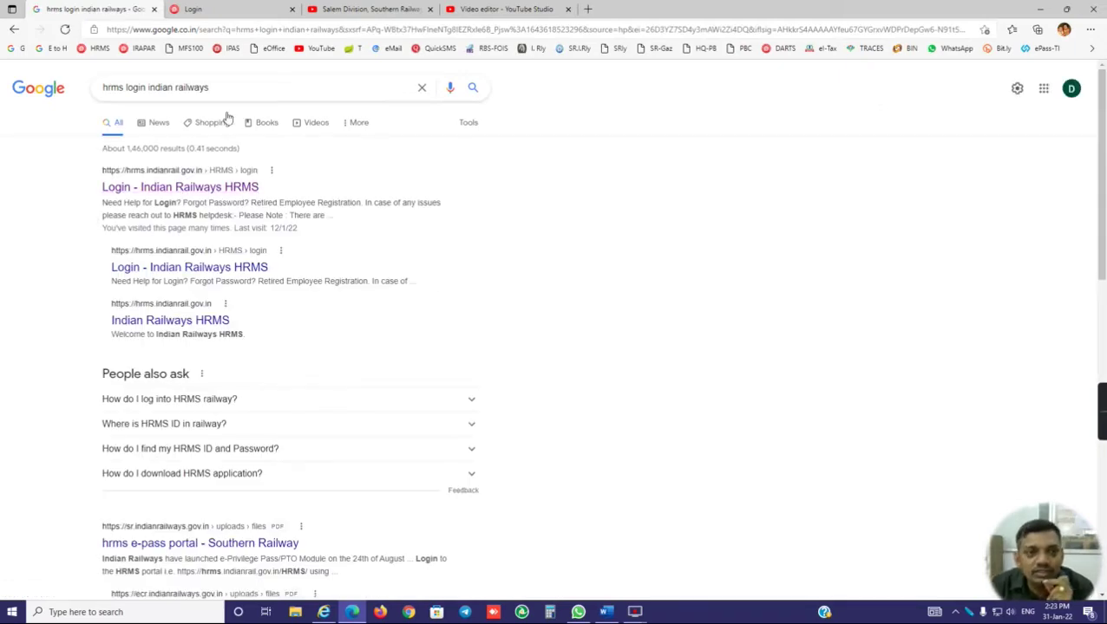
pyautogui.click(224, 8)
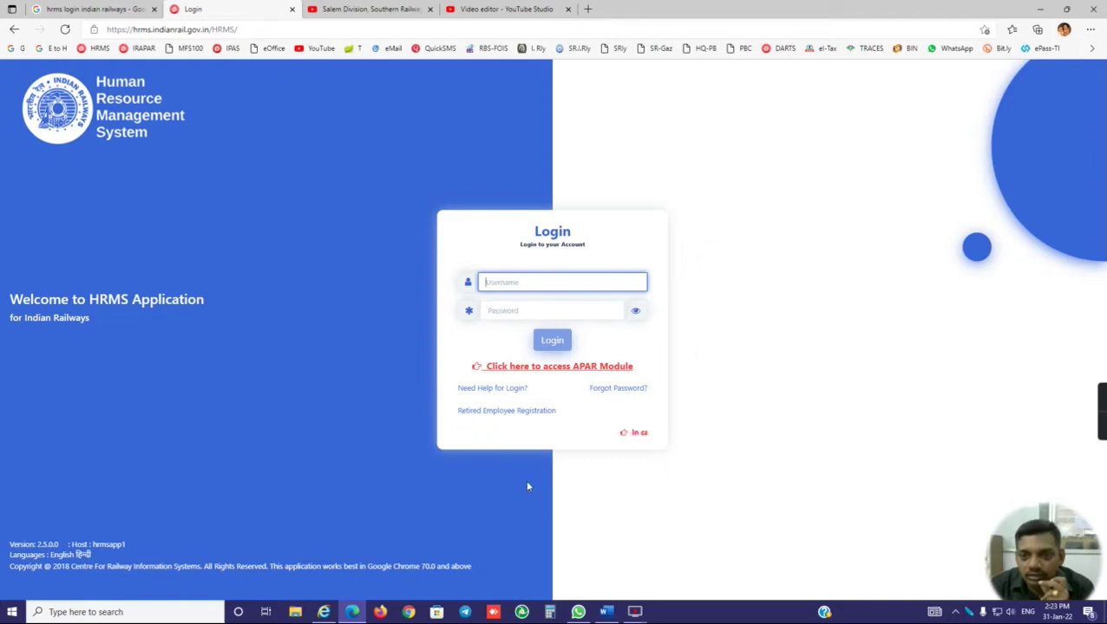
# Step: Highlight the 'Click here to access APAR Module' link, then follow it to the APAR login page
pyautogui.moveTo(473, 366); pyautogui.dragTo(637, 374)
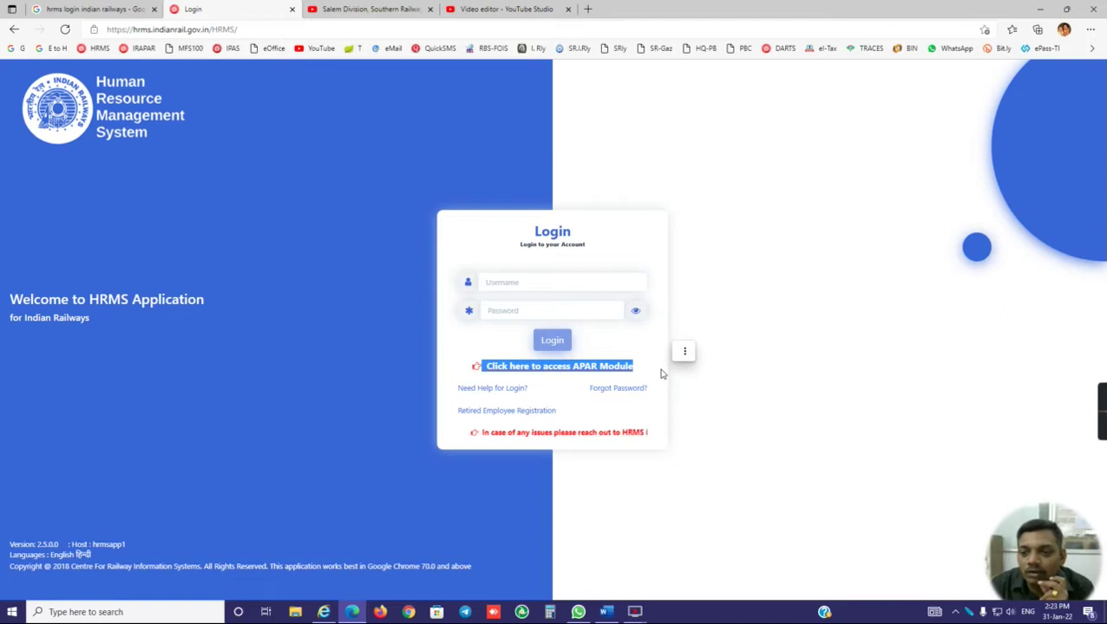
pyautogui.click(731, 365)
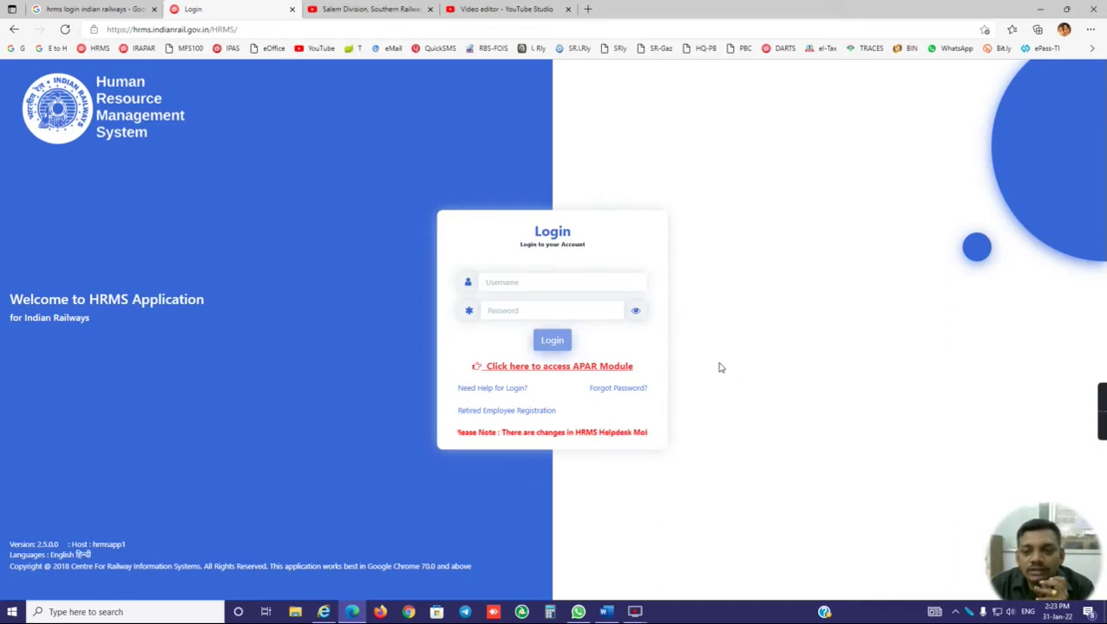
pyautogui.click(573, 370)
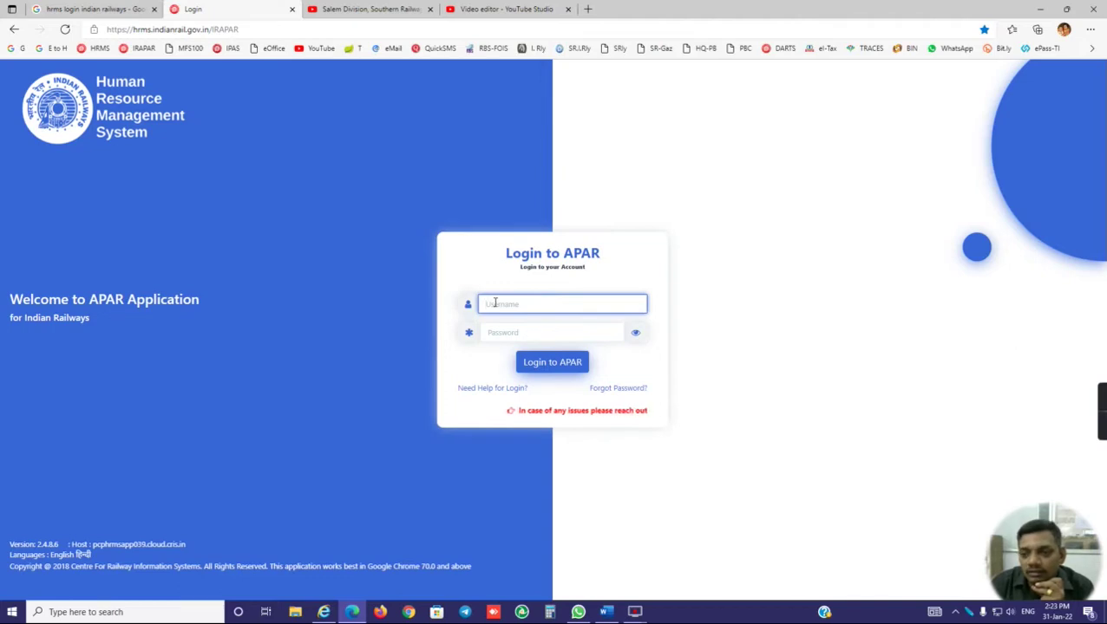
# Step: Log in to APAR with the username, password and the 5-character OTP
pyautogui.write('H')
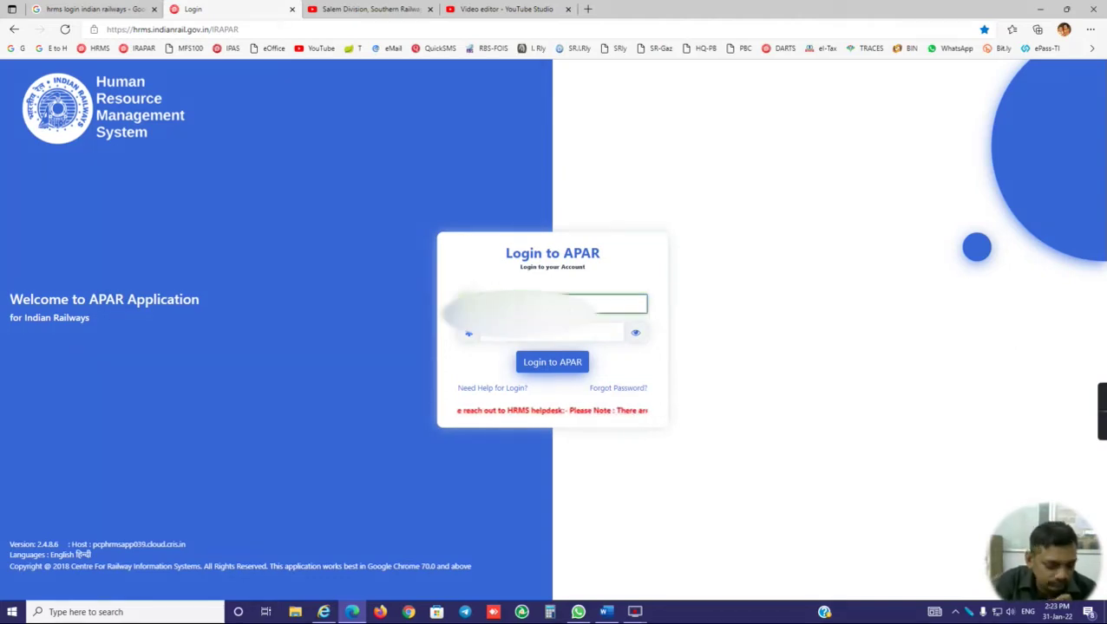
pyautogui.click(550, 332)
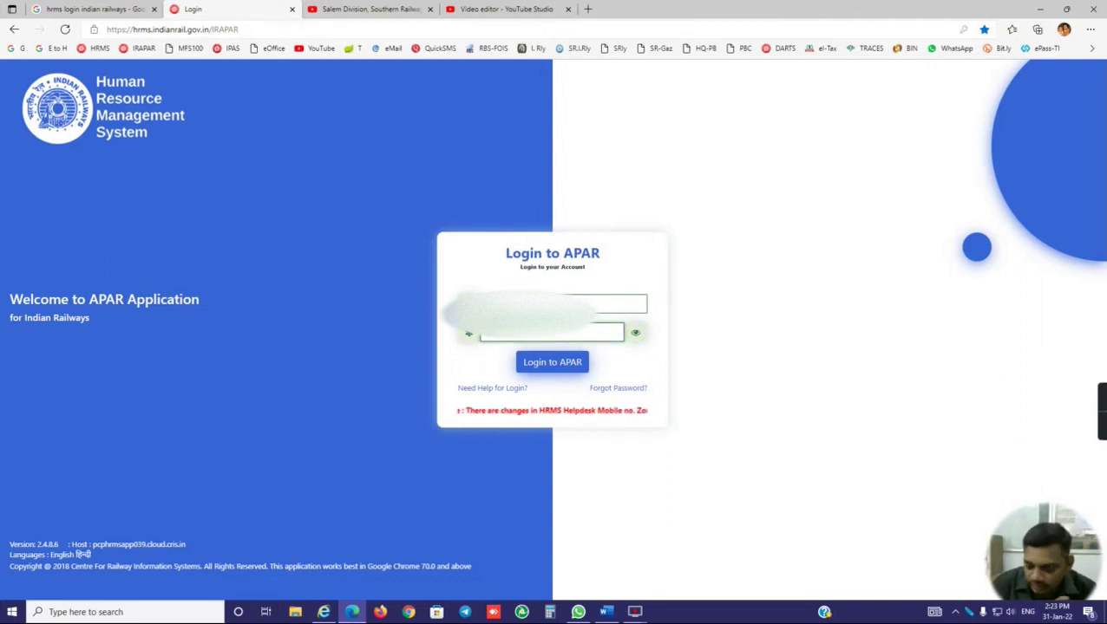
pyautogui.click(539, 363)
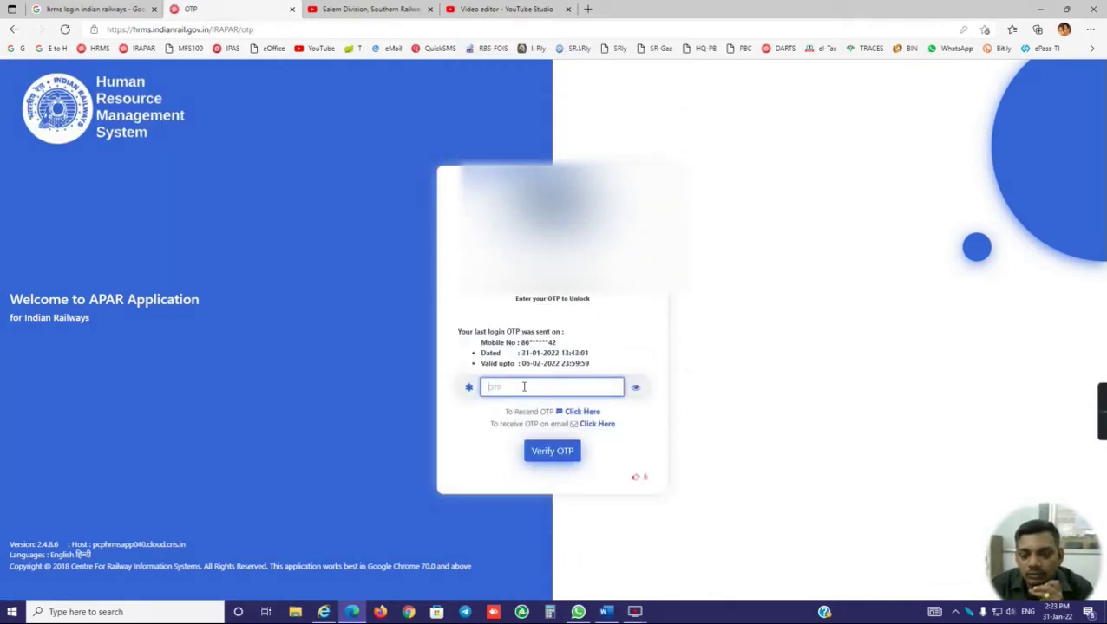
pyautogui.write('••')
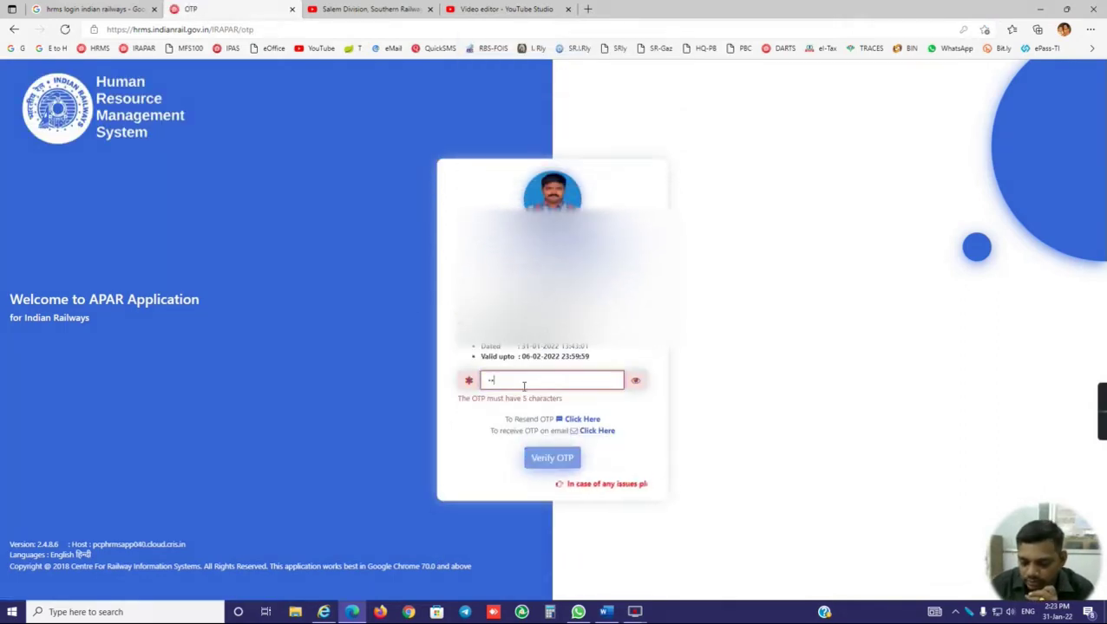
pyautogui.write('•••')
pyautogui.click(546, 451)
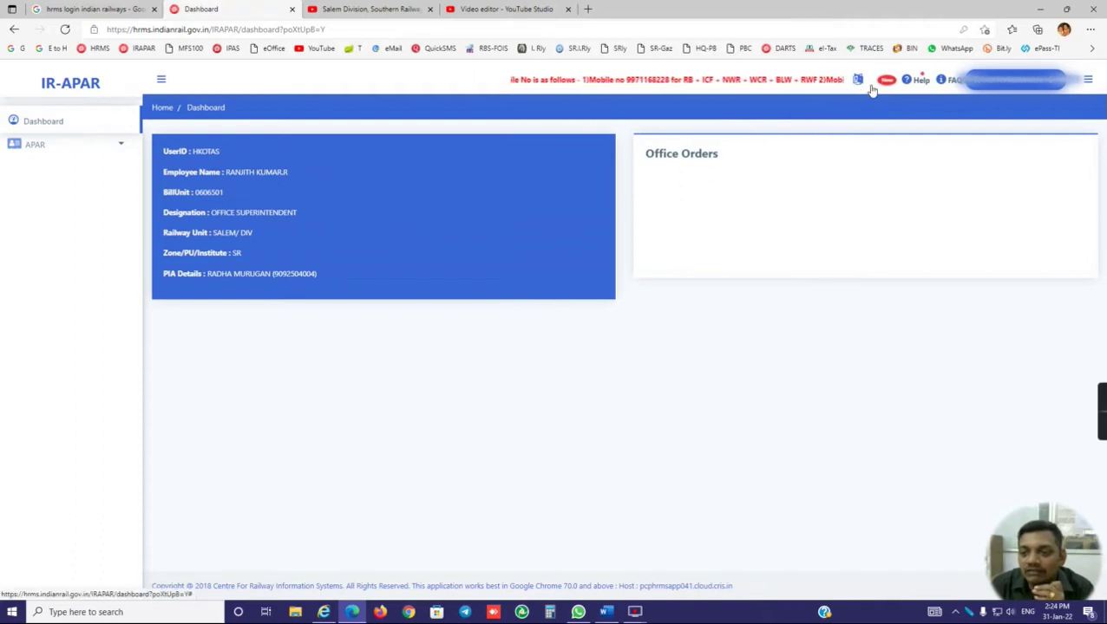
# Step: Expand the sidebar APAR menu to show APAR Help, View APAR, Appeal and Search APAR
pyautogui.click(55, 150)
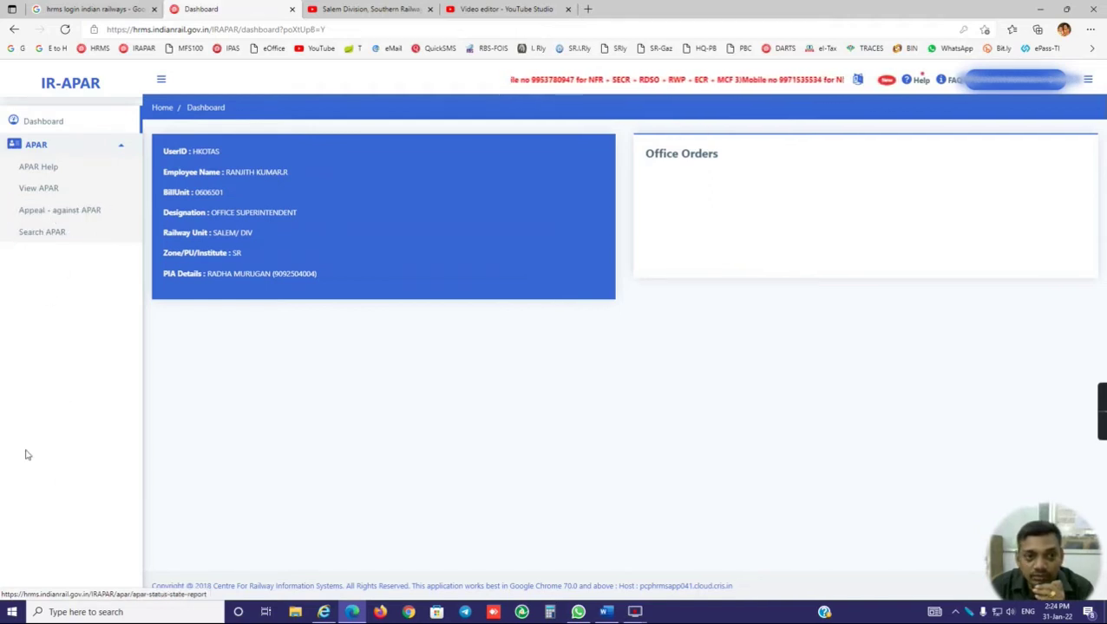
# Step: Open the APAR file for financial year 2020-2021 from the View APAR page
pyautogui.click(35, 192)
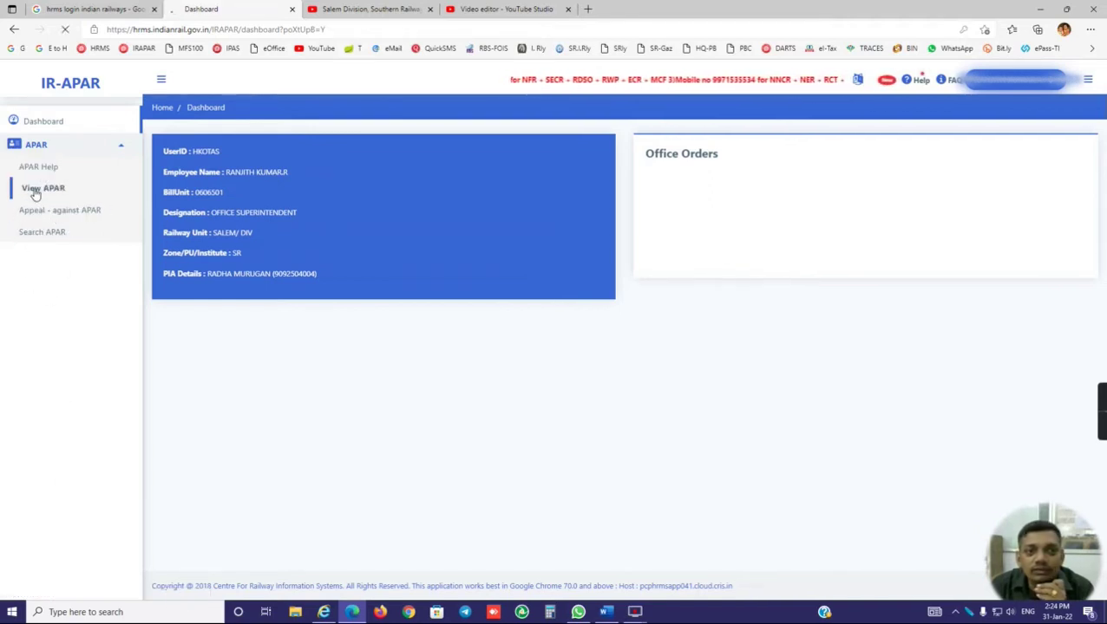
pyautogui.click(299, 205)
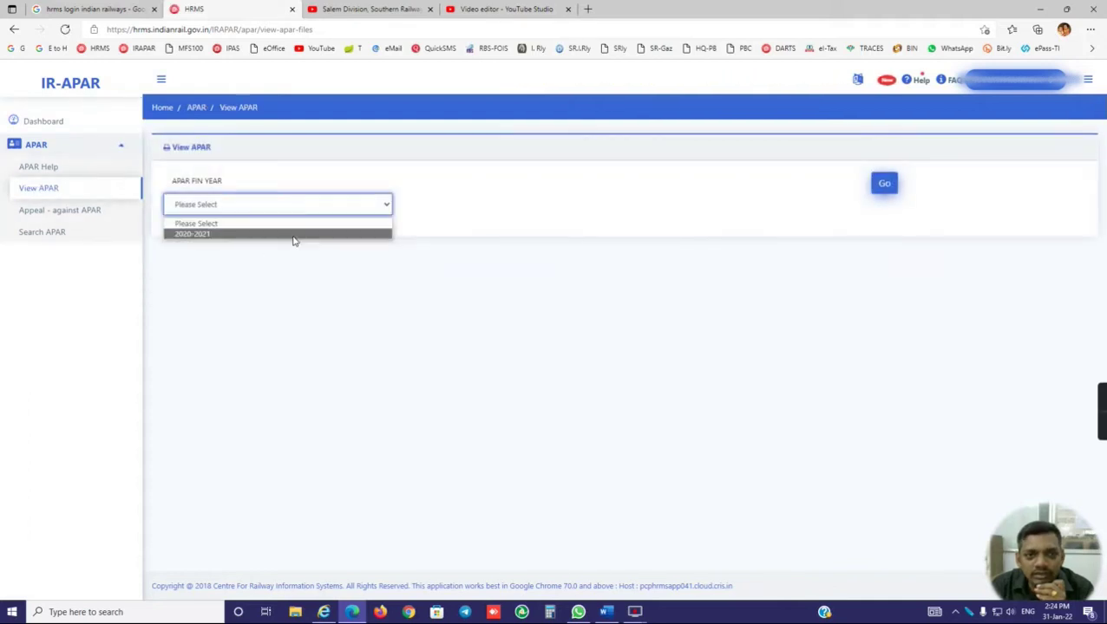
pyautogui.click(293, 235)
pyautogui.click(884, 183)
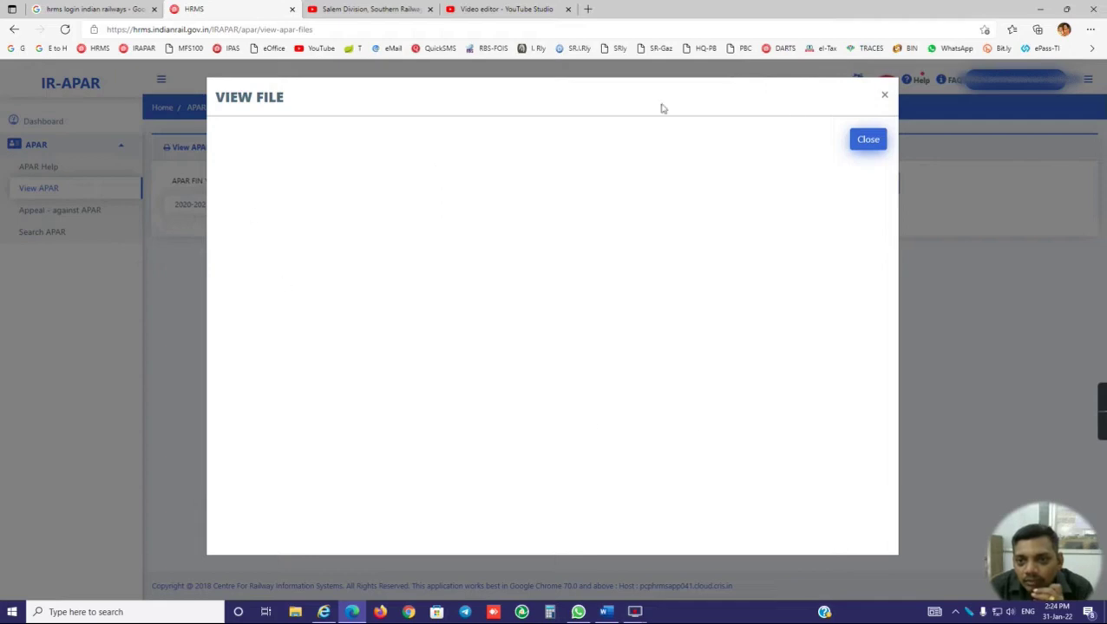
# Step: Close the APAR file viewer and go to the APAR pending status search page
pyautogui.click(870, 145)
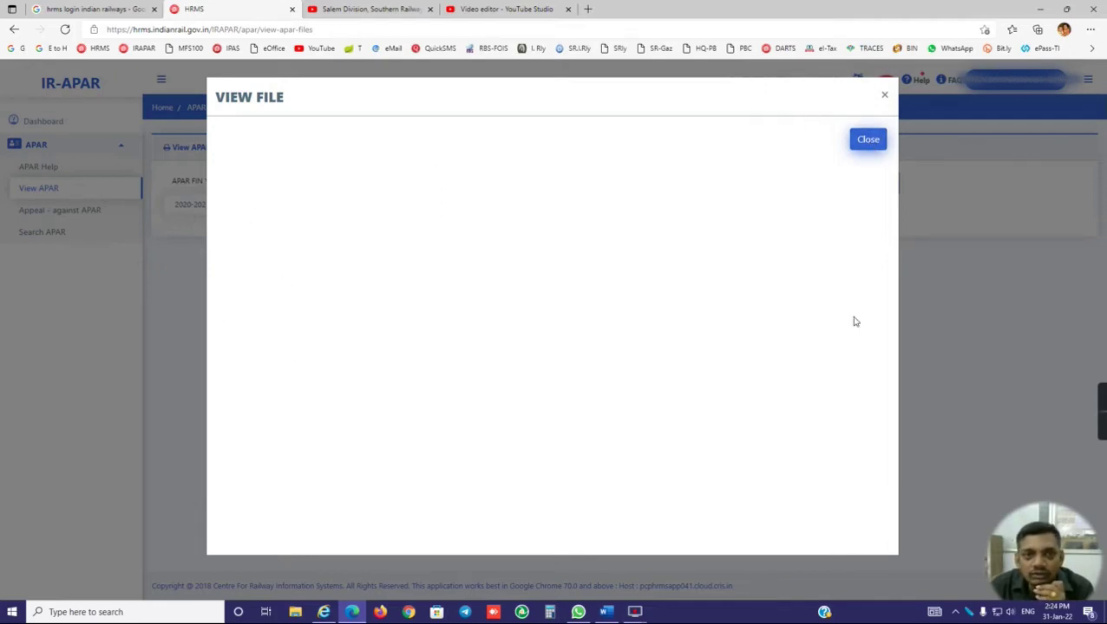
pyautogui.click(876, 146)
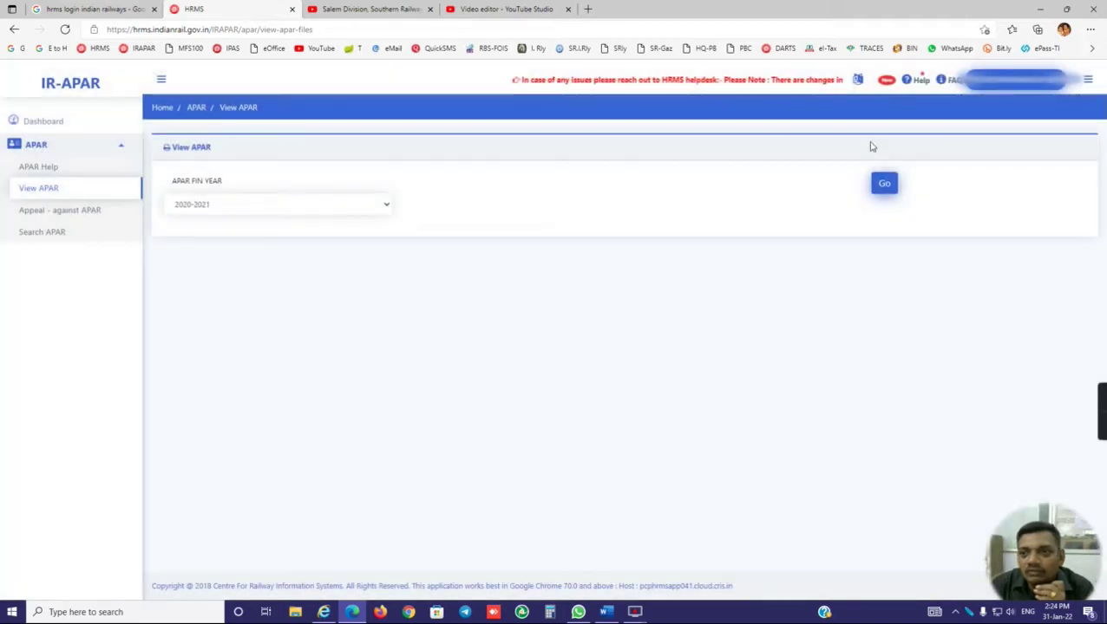
pyautogui.click(39, 240)
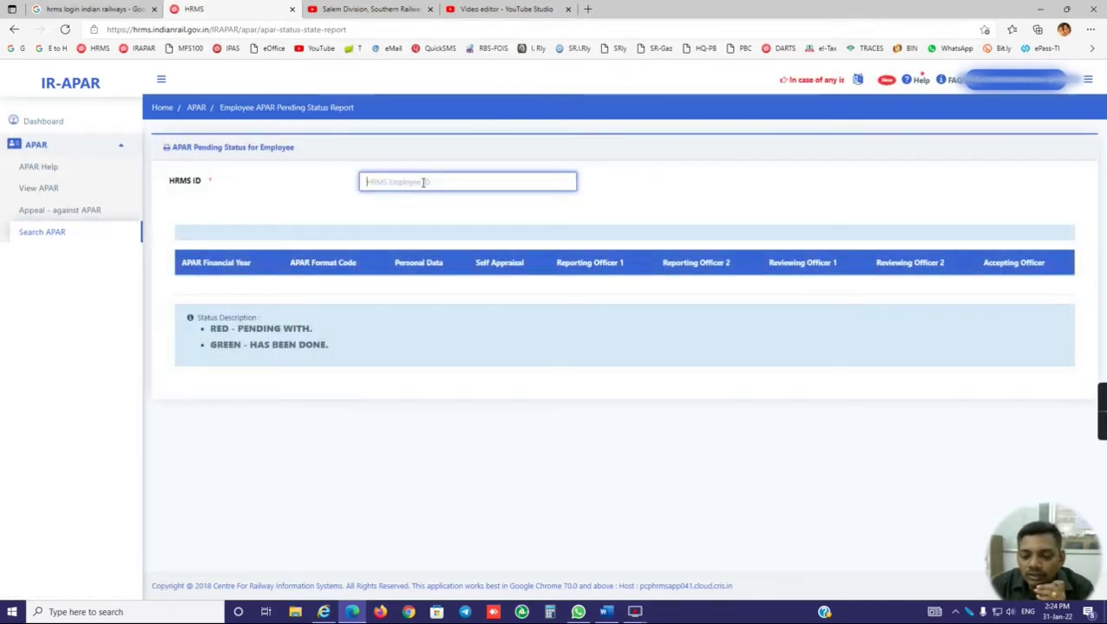
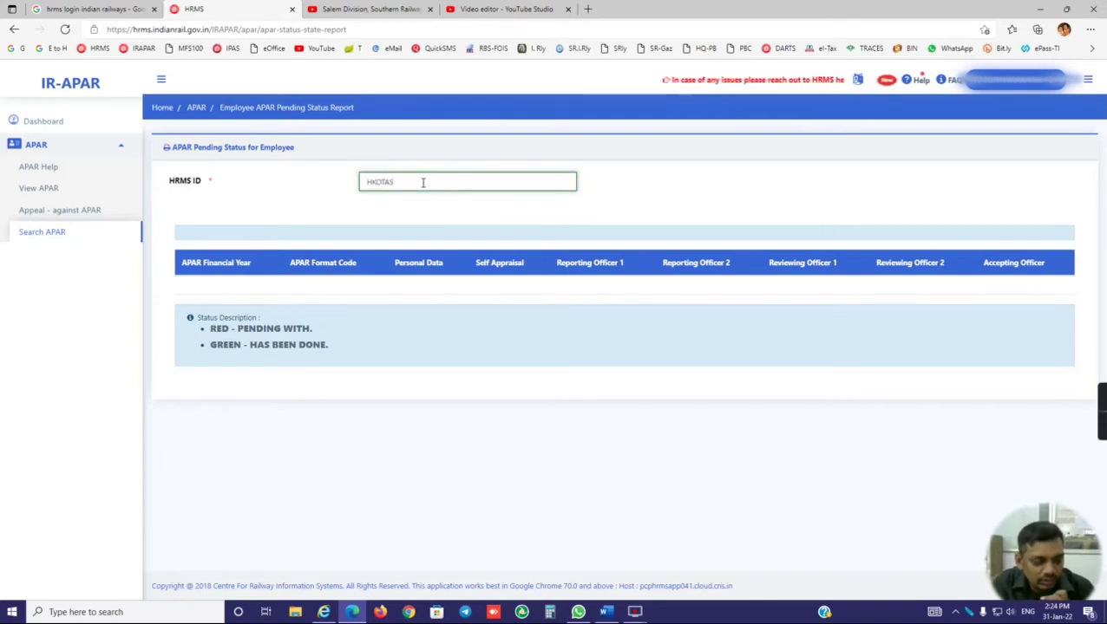
# Step: Search the employee's HRMS ID, then highlight the reporting officer and pending officer entries
pyautogui.press('Tab')
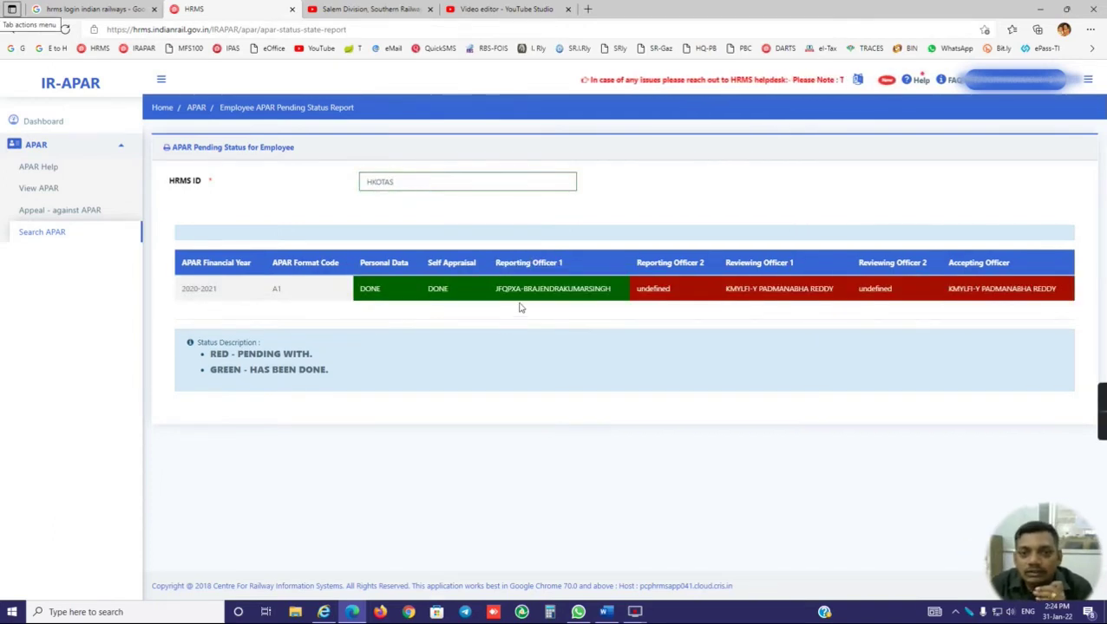
pyautogui.moveTo(523, 289); pyautogui.dragTo(563, 290)
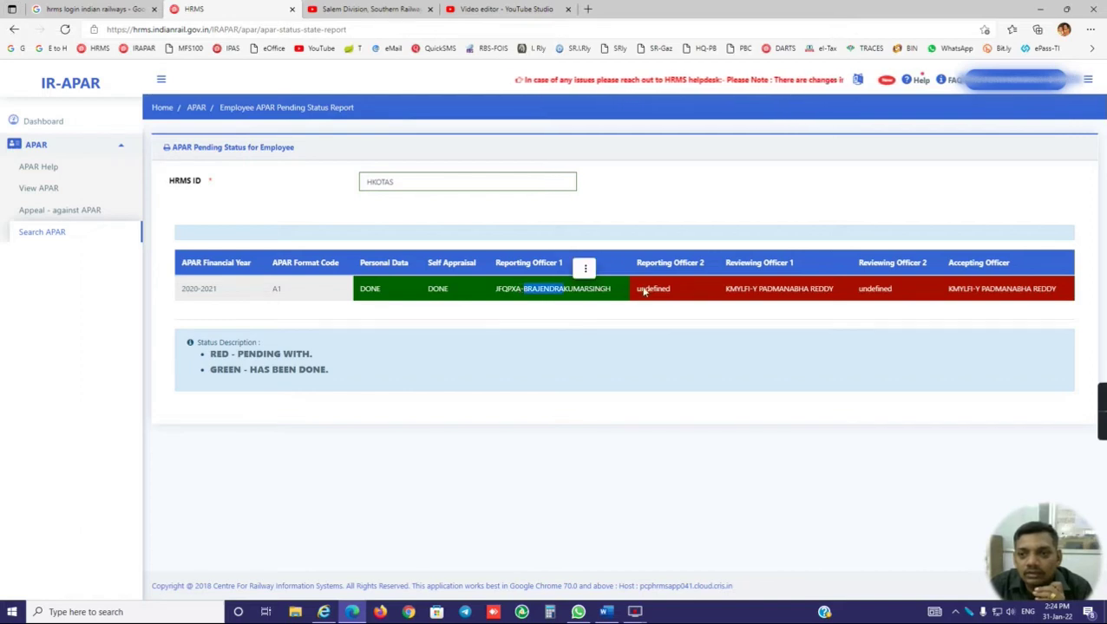
pyautogui.moveTo(726, 290); pyautogui.dragTo(834, 290)
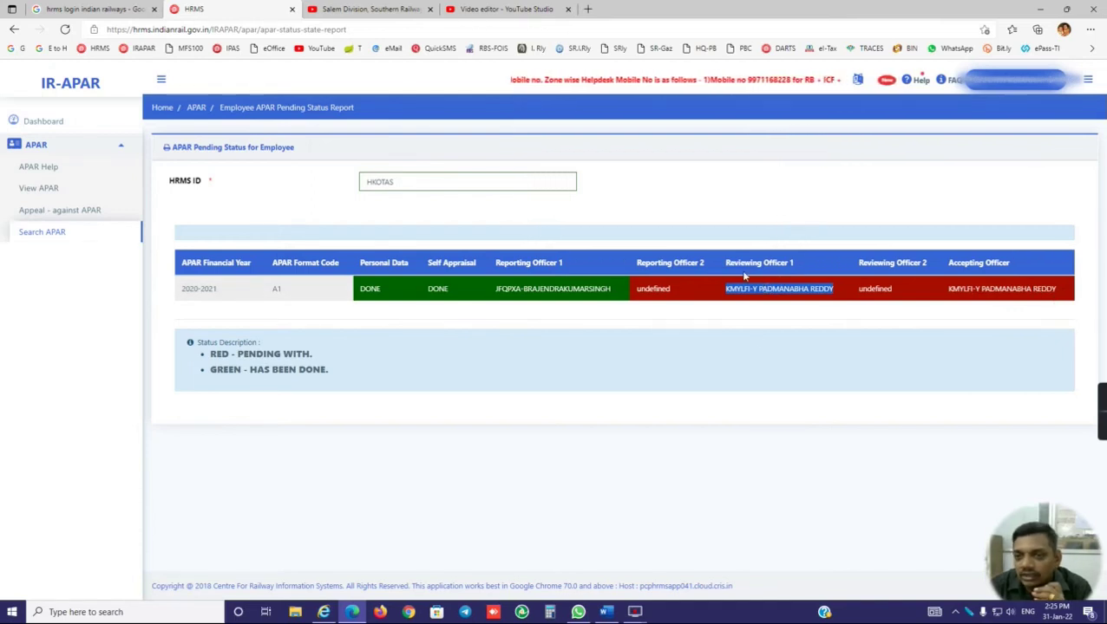
pyautogui.moveTo(628, 289); pyautogui.dragTo(1053, 295)
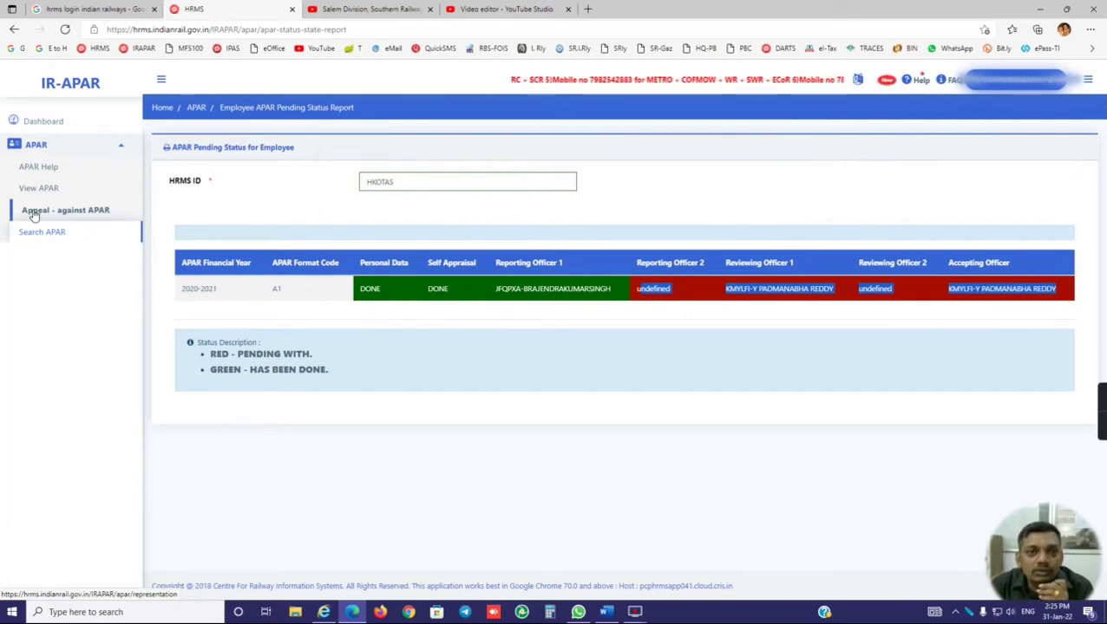
# Step: Log out, then sign back in with another username, password and the OTP
pyautogui.click(1011, 80)
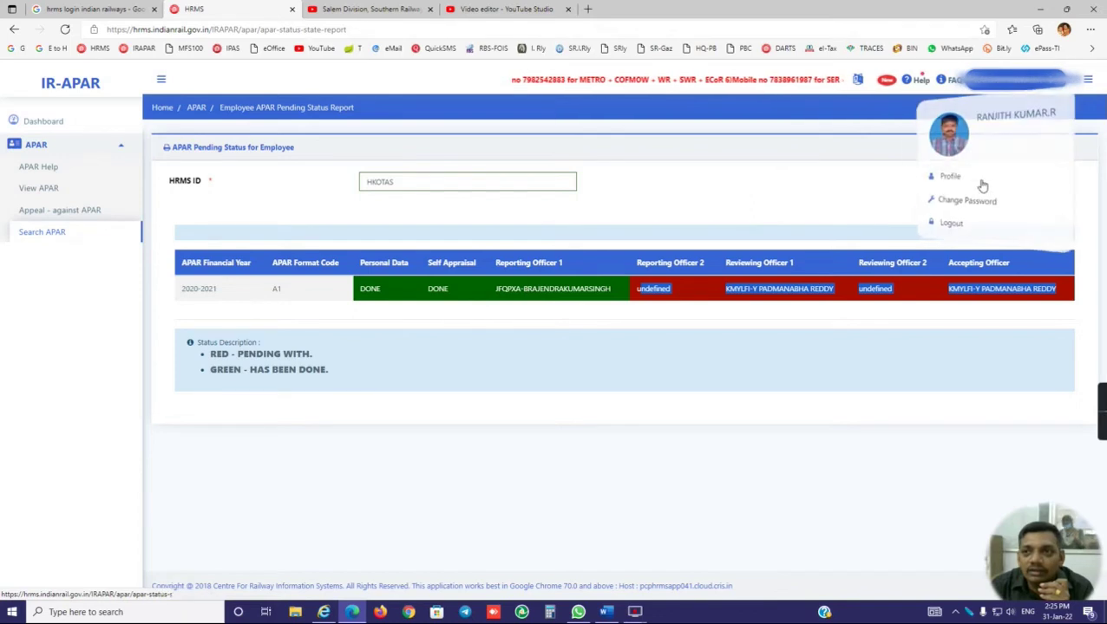
pyautogui.click(947, 229)
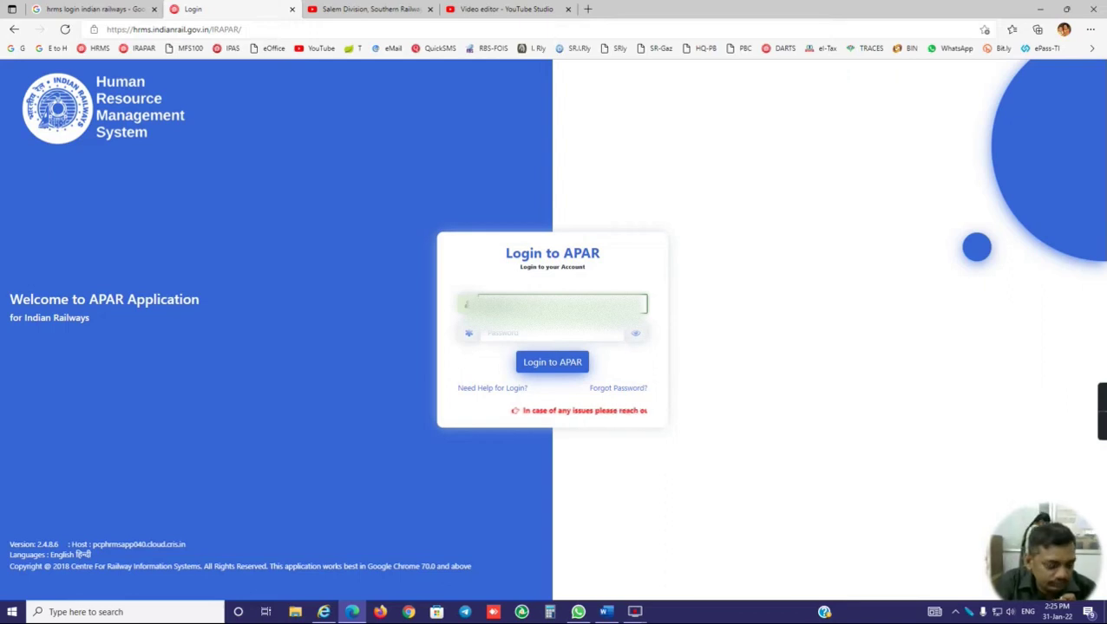
pyautogui.click(551, 334)
pyautogui.write('*****')
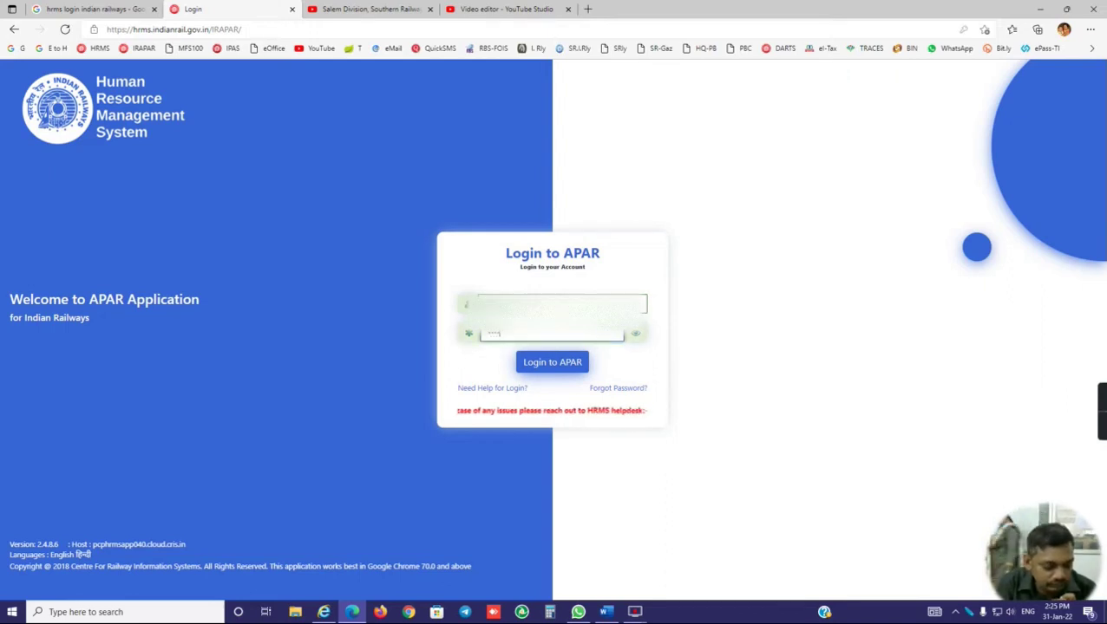
pyautogui.write('***')
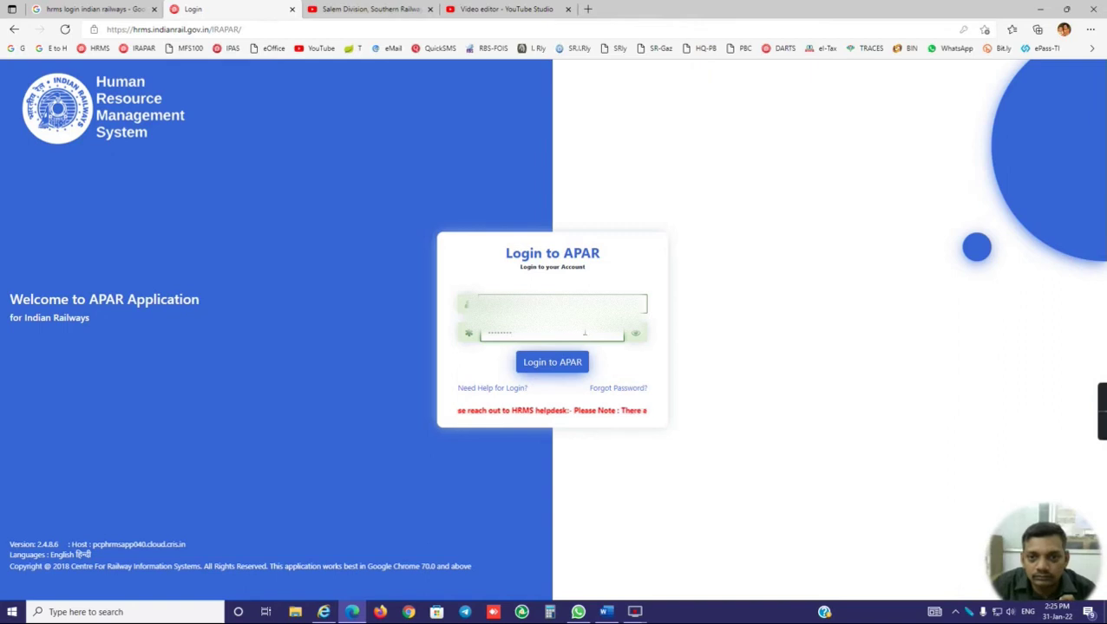
pyautogui.click(550, 364)
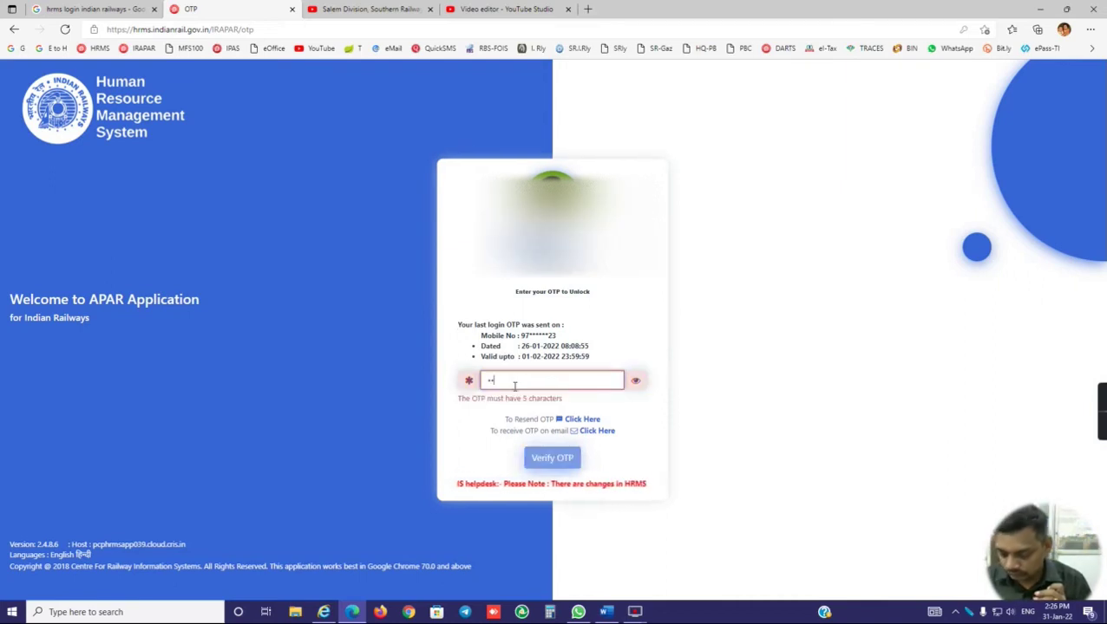
pyautogui.write('•••')
pyautogui.click(536, 450)
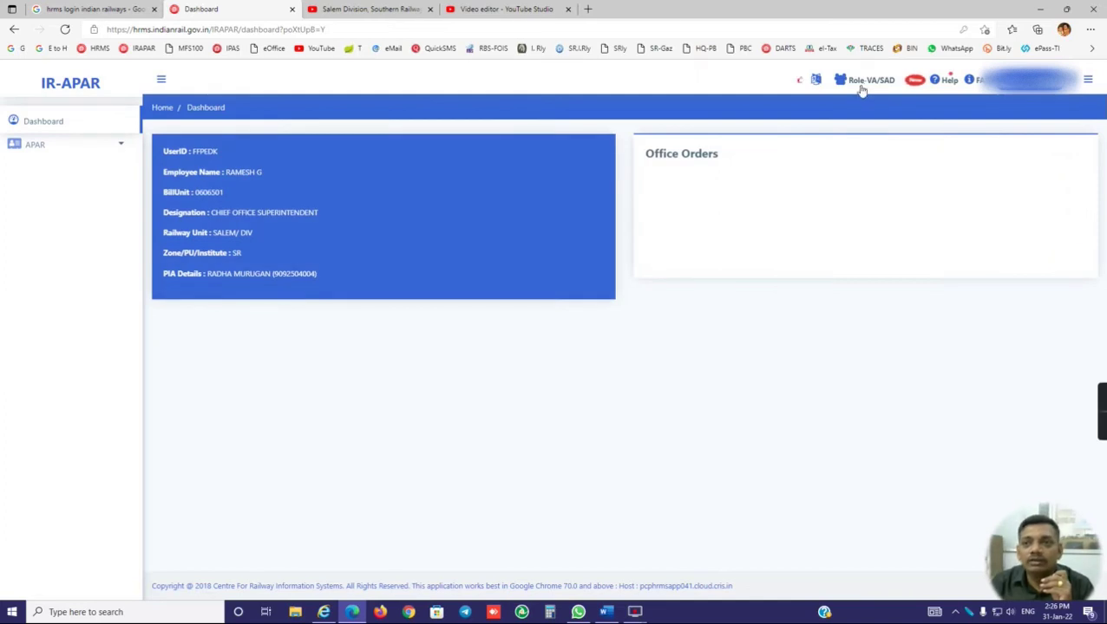
# Step: Change the role to E -SALEM/ DIV and expand the APAR menu's pages
pyautogui.click(859, 83)
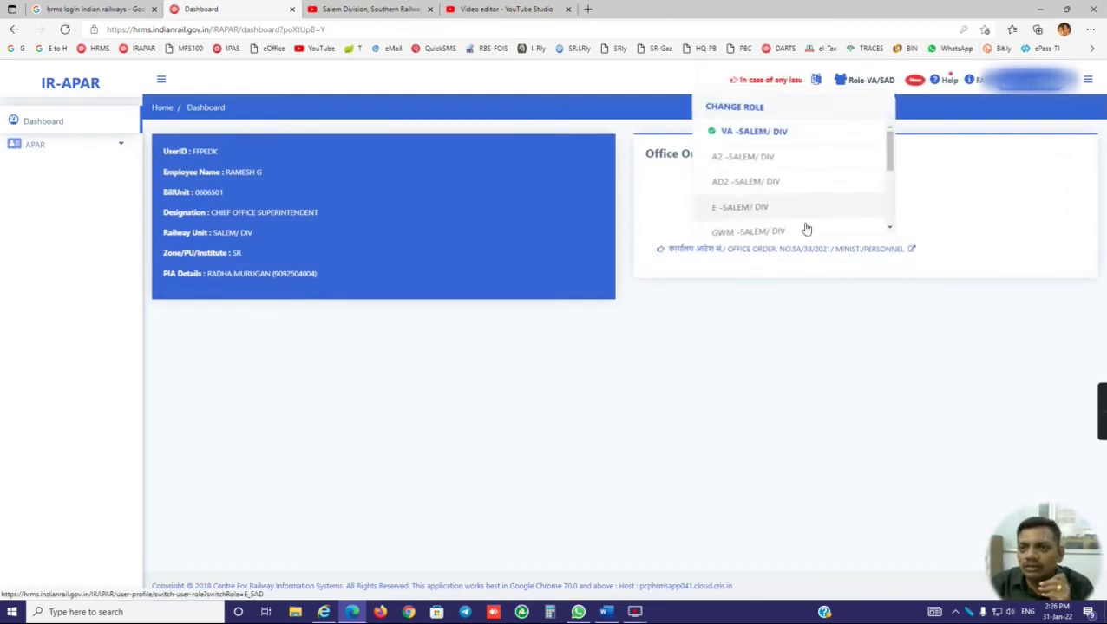
pyautogui.click(754, 211)
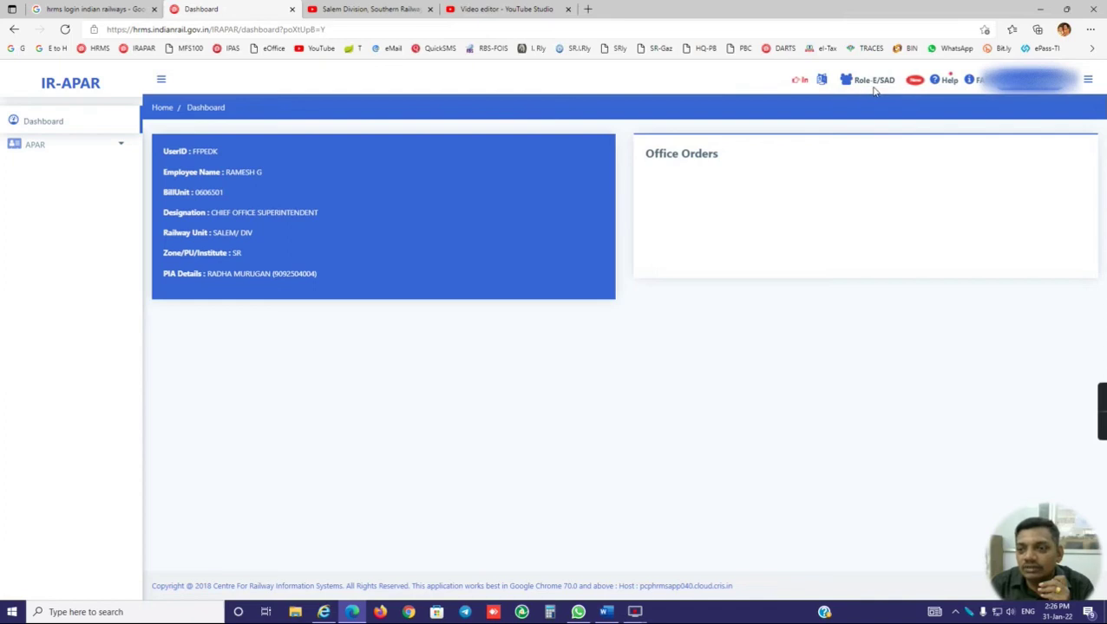
pyautogui.click(113, 146)
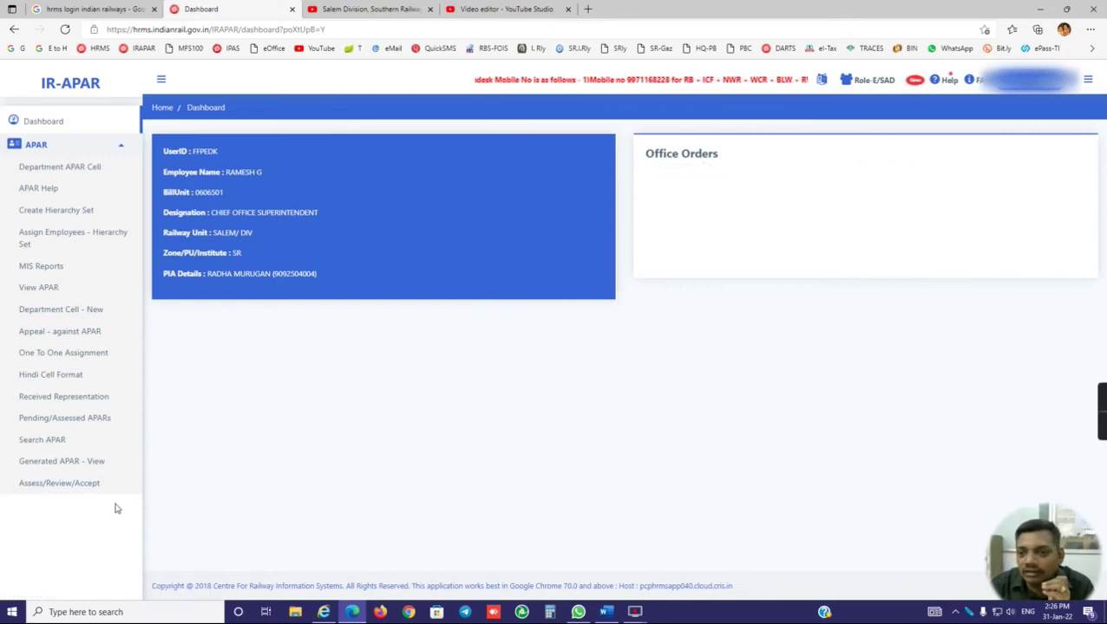
# Step: Load the 2020-2021 APAR PDF, scroll through its pages, and close the viewer
pyautogui.click(32, 292)
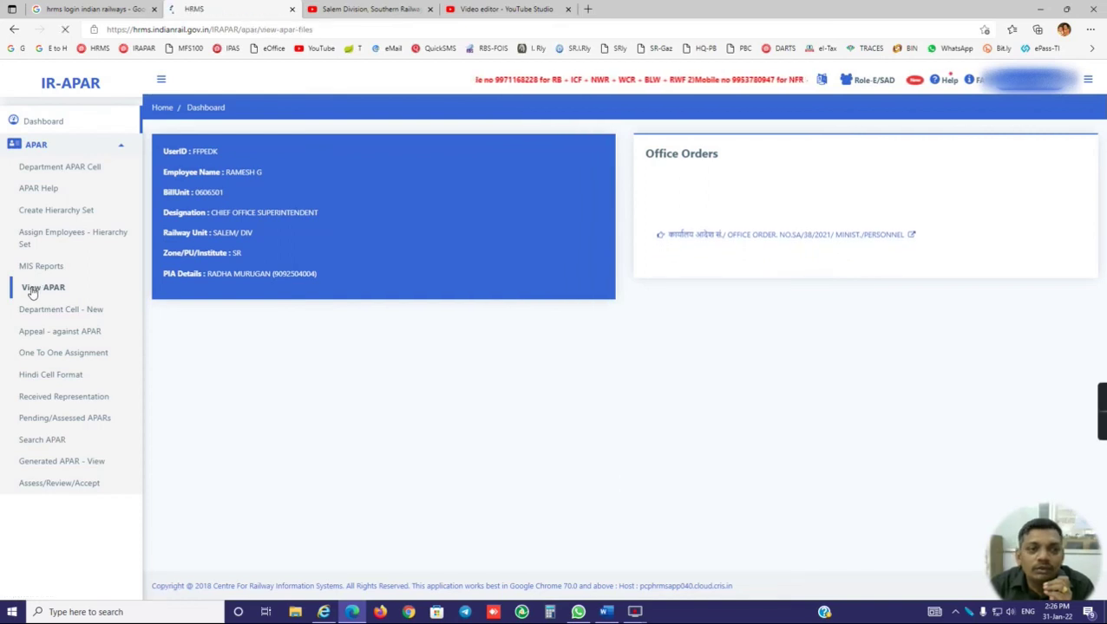
pyautogui.click(316, 208)
pyautogui.click(301, 234)
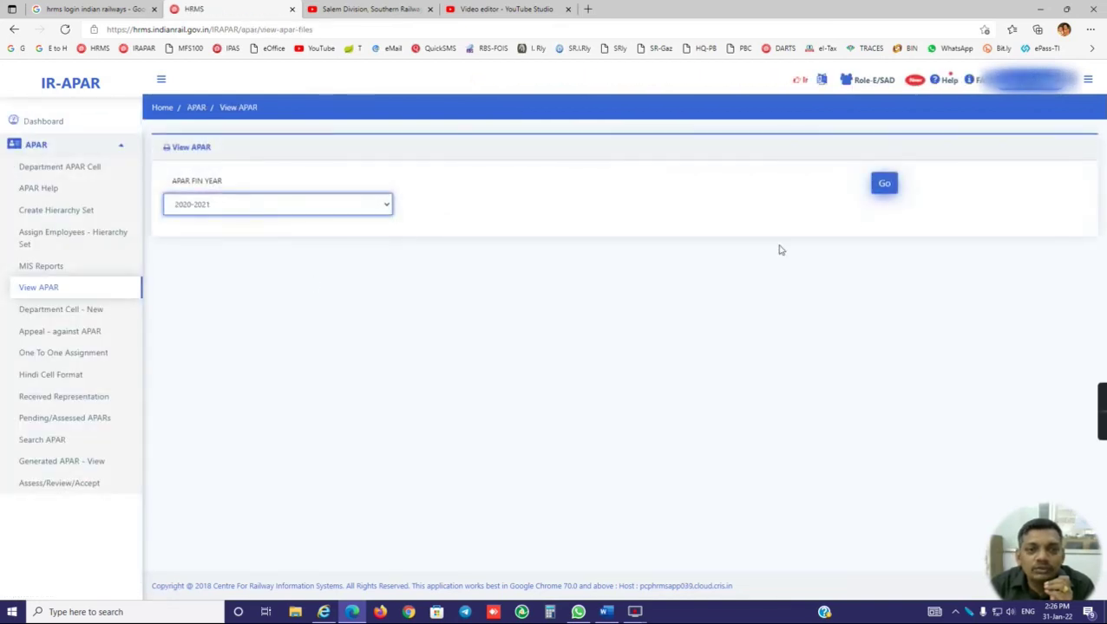
pyautogui.click(886, 182)
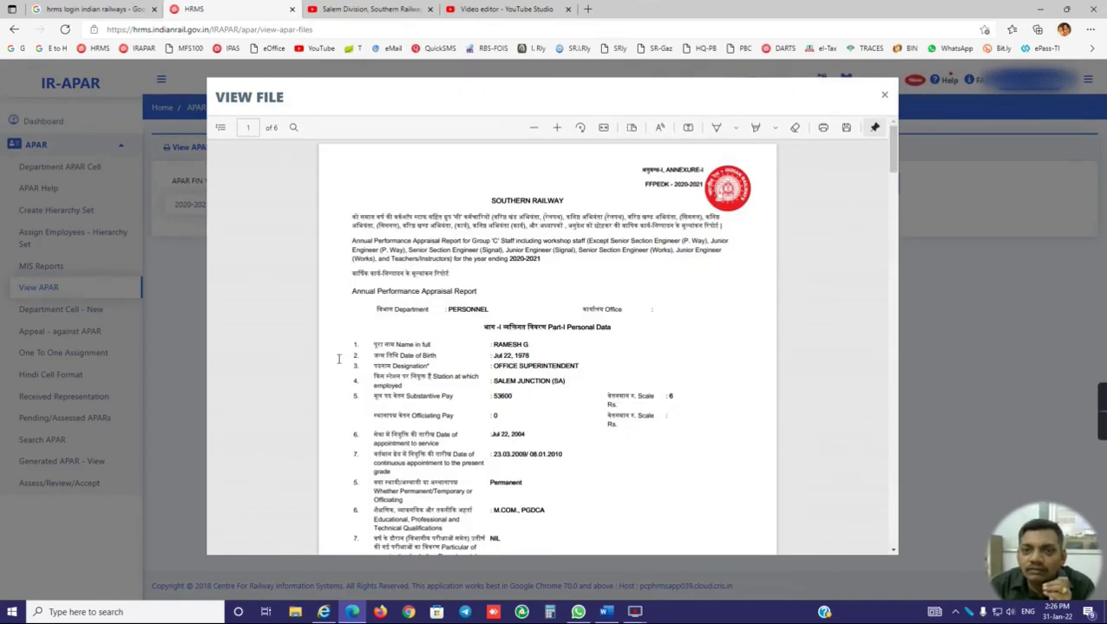
pyautogui.moveTo(892, 163); pyautogui.dragTo(886, 586)
pyautogui.scroll(5, 491, 372)
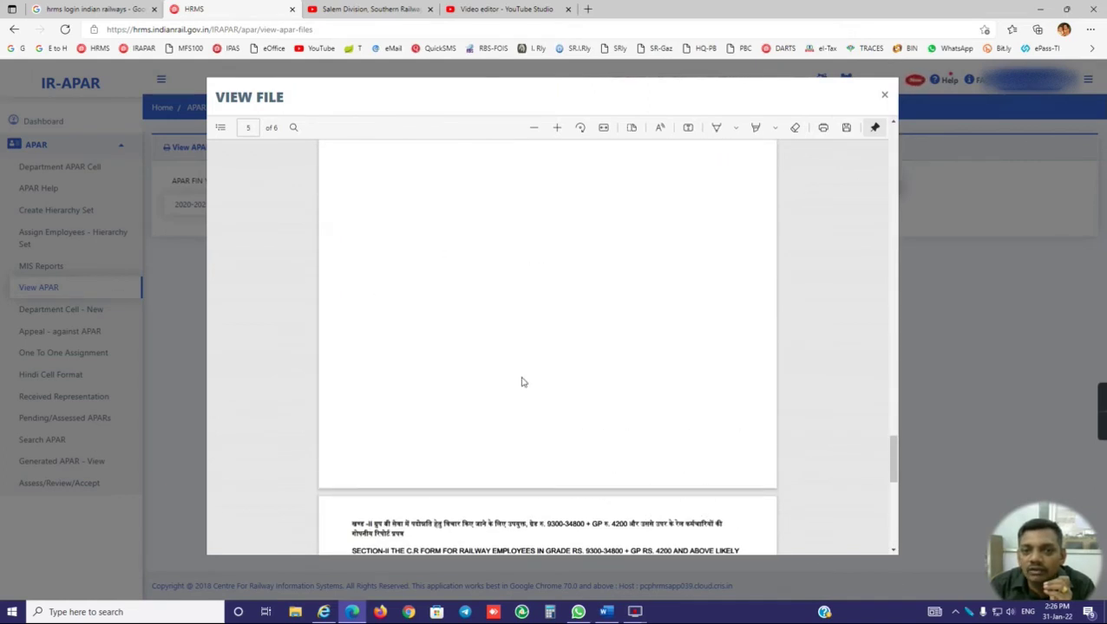
pyautogui.click(885, 97)
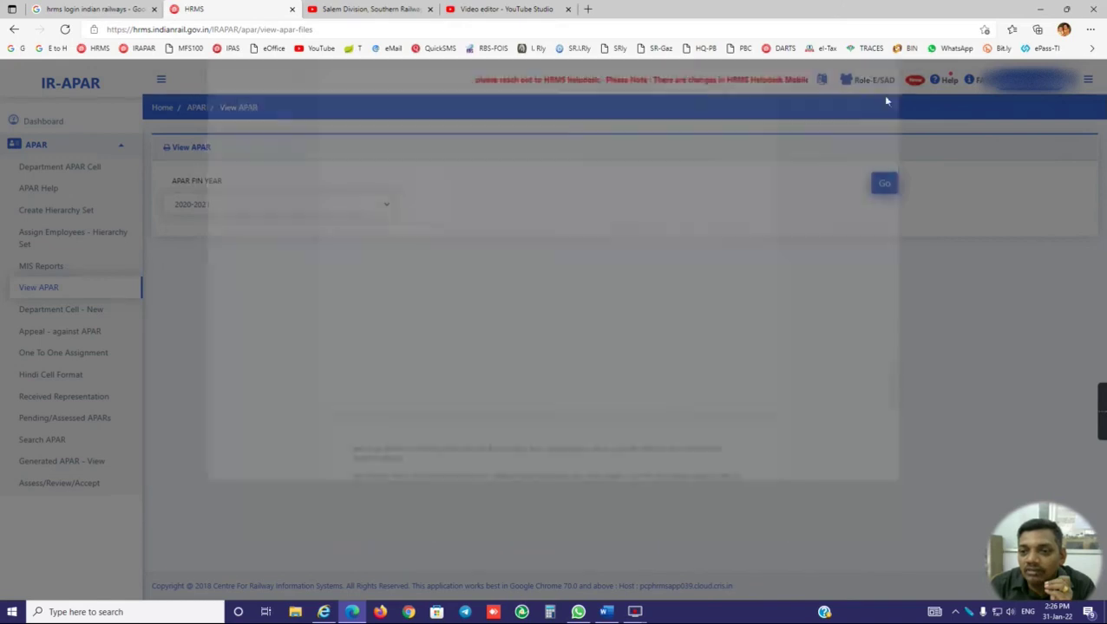
# Step: Open the Appeal - against APAR form and start the 2020-2021 representation text
pyautogui.click(63, 337)
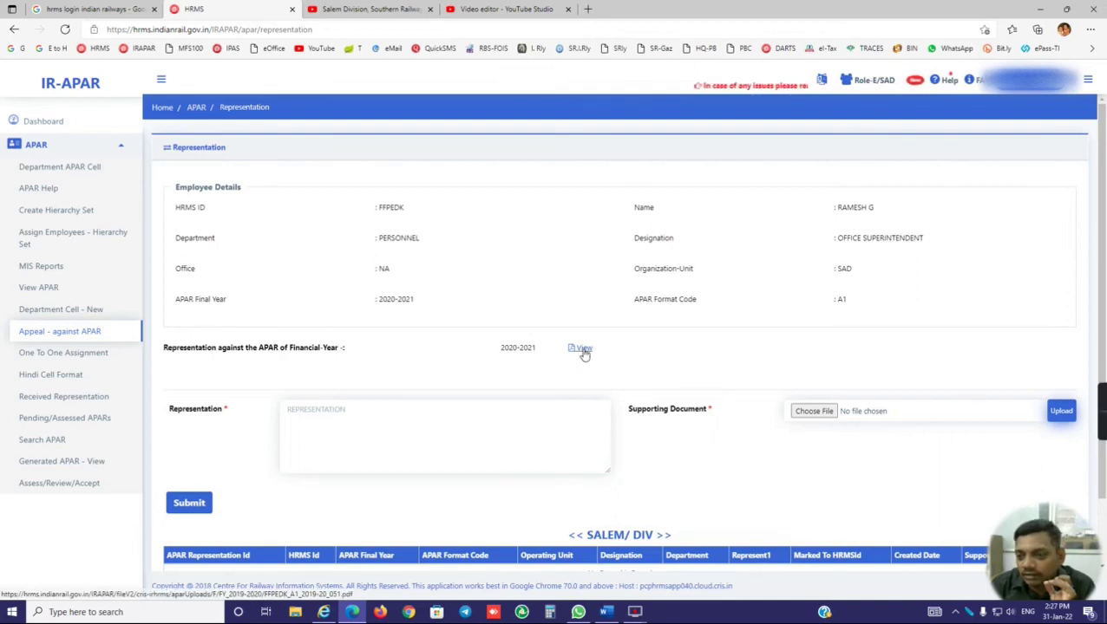
pyautogui.click(310, 421)
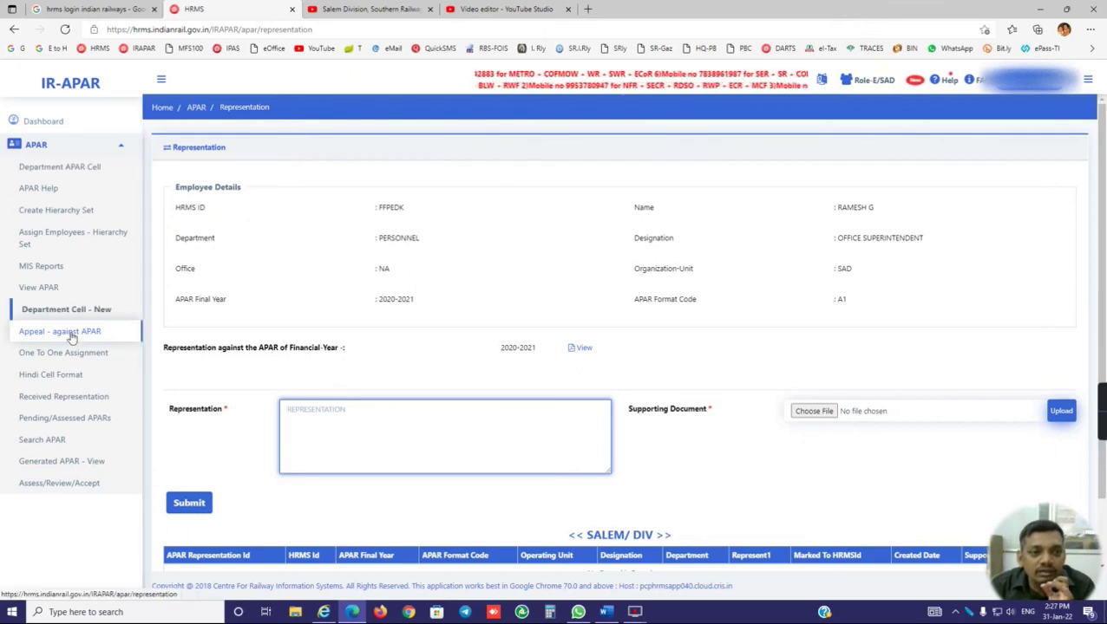
# Step: Open Search APAR and begin entering the employee's HRMS ID to check 2020-2021 APAR status
pyautogui.click(42, 440)
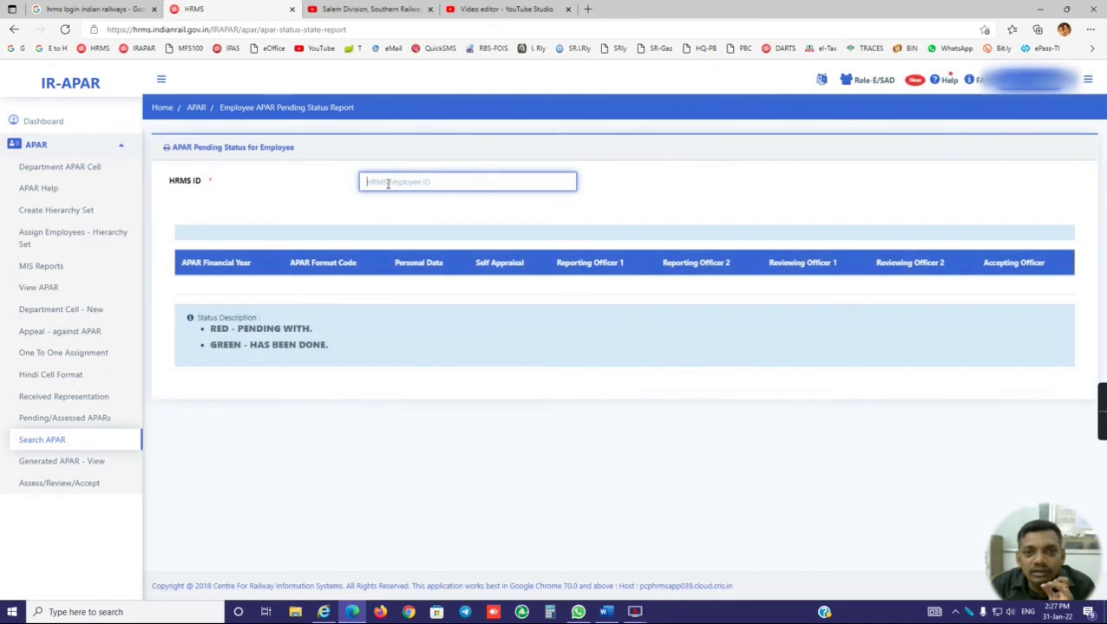
pyautogui.write('FF')
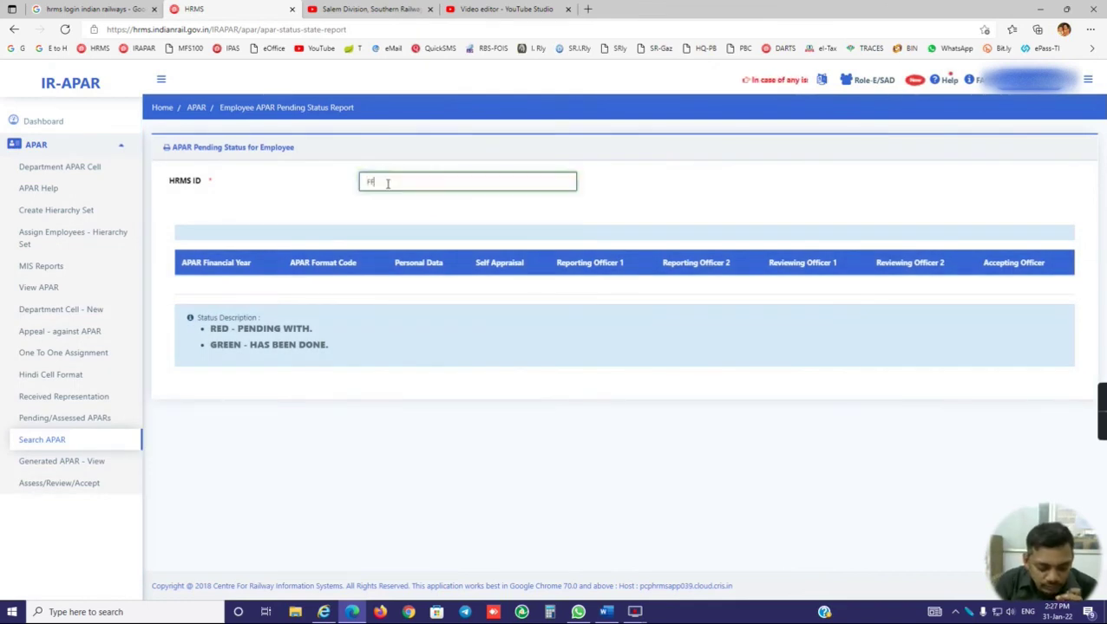